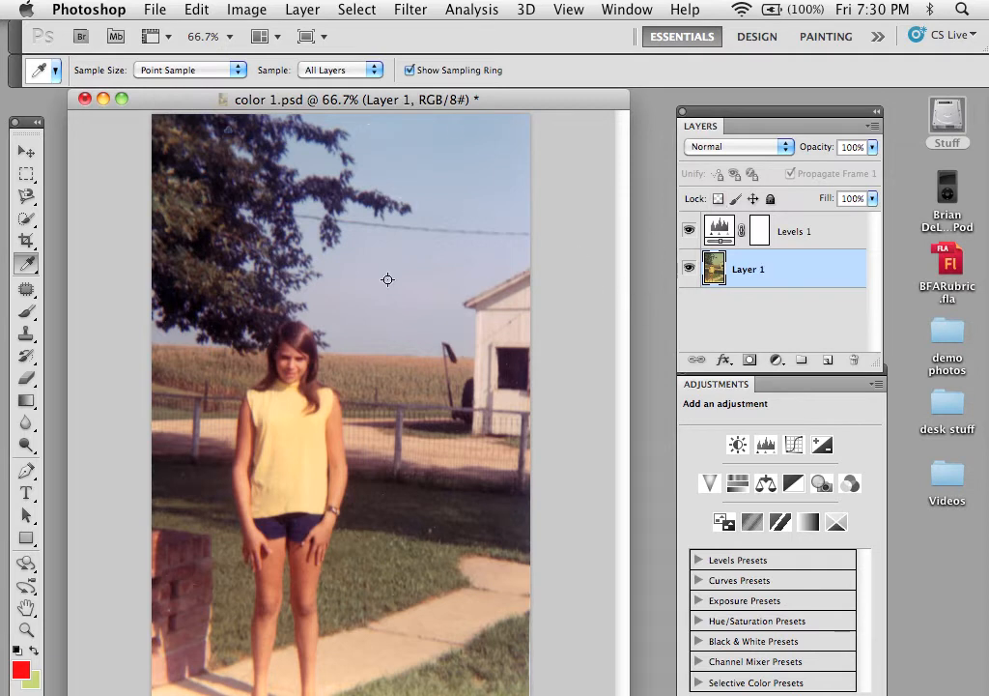
- Add a Curves adjustment layer above Levels 1 and switch it to the Red channel
{"action": "left_click", "coordinate": [821, 240]}
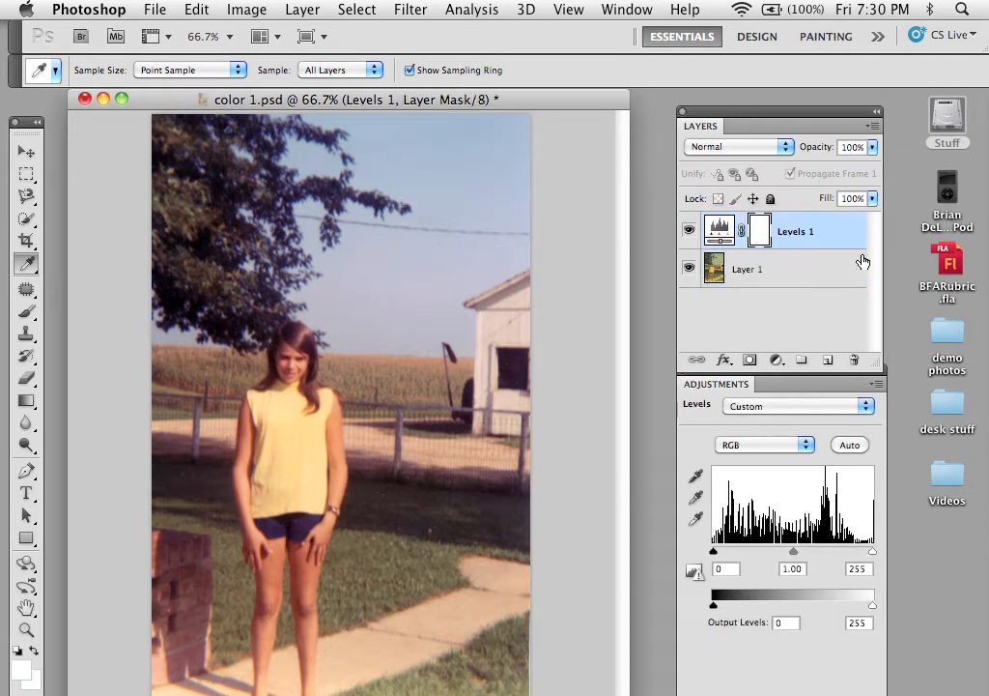
{"action": "left_click", "coordinate": [775, 360]}
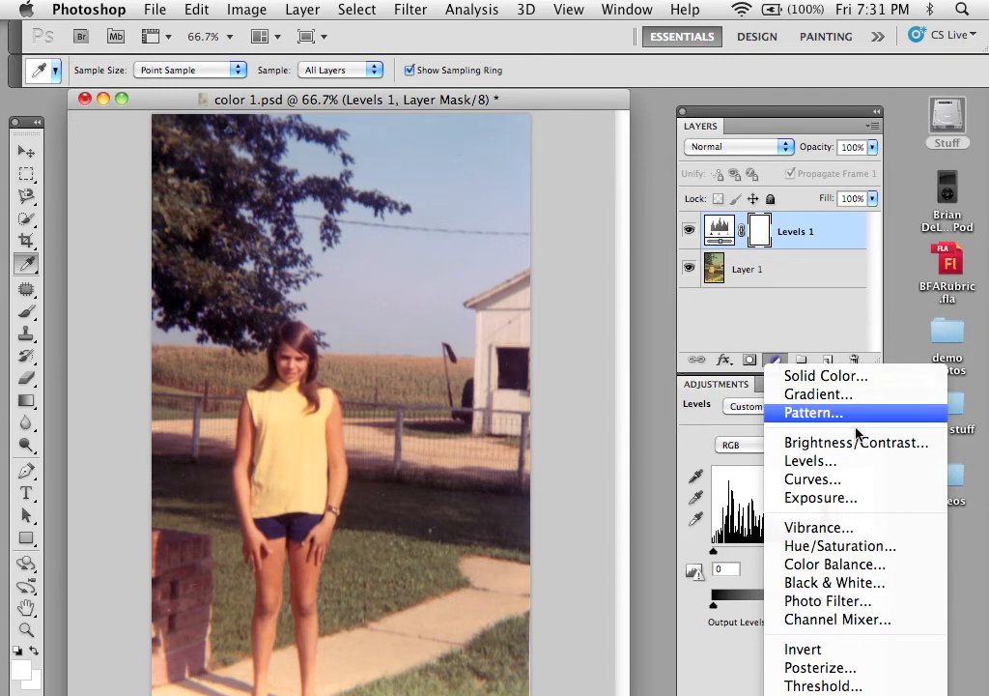
{"action": "left_click", "coordinate": [854, 476]}
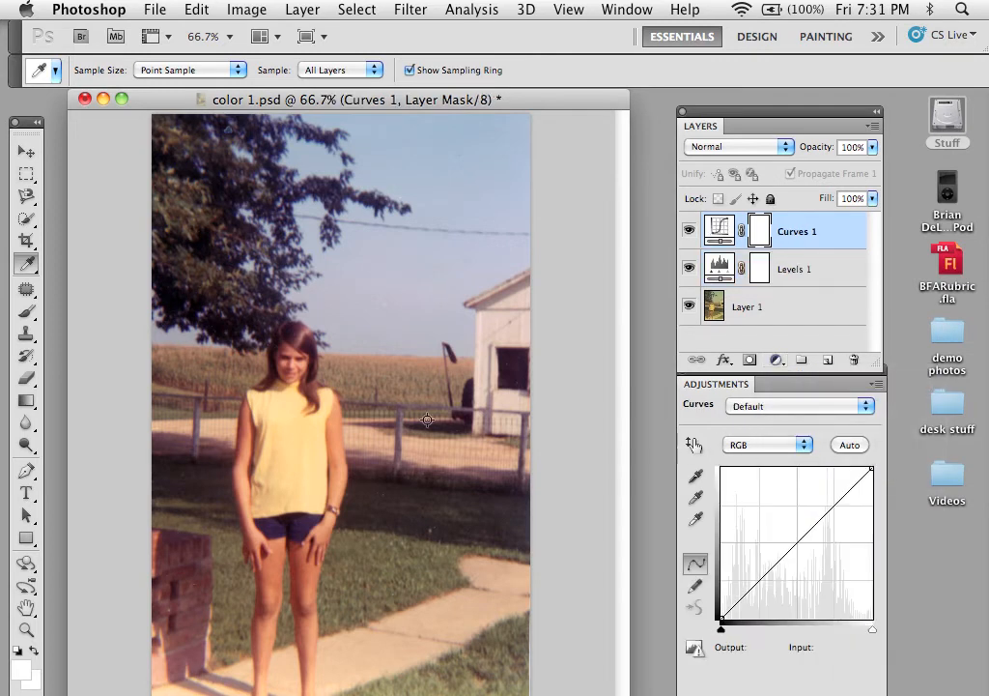
{"action": "left_click", "coordinate": [765, 445]}
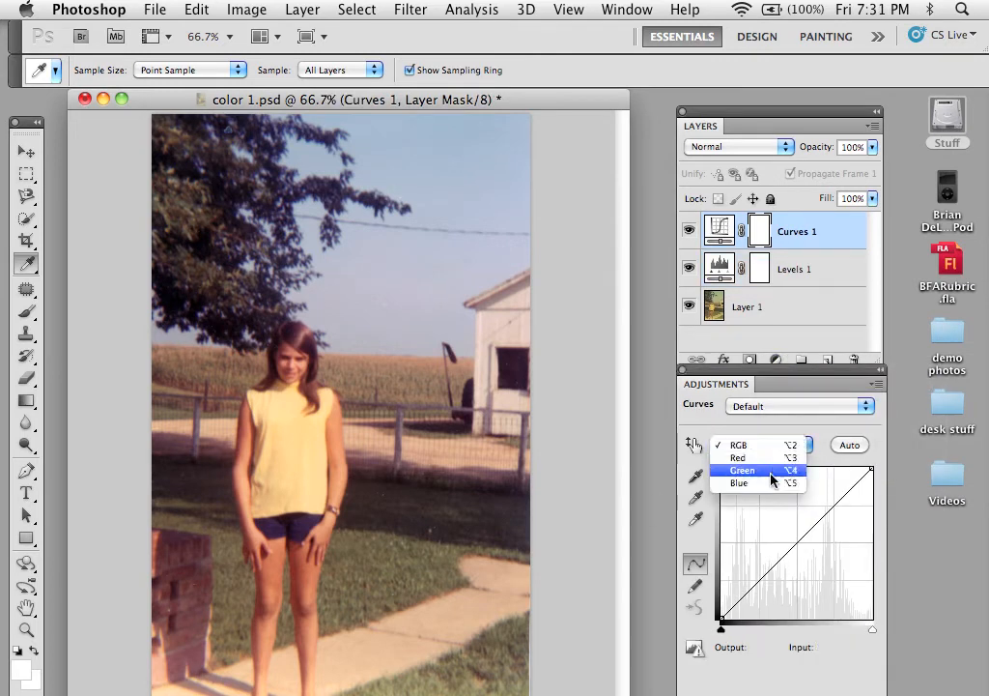
{"action": "left_click", "coordinate": [772, 458]}
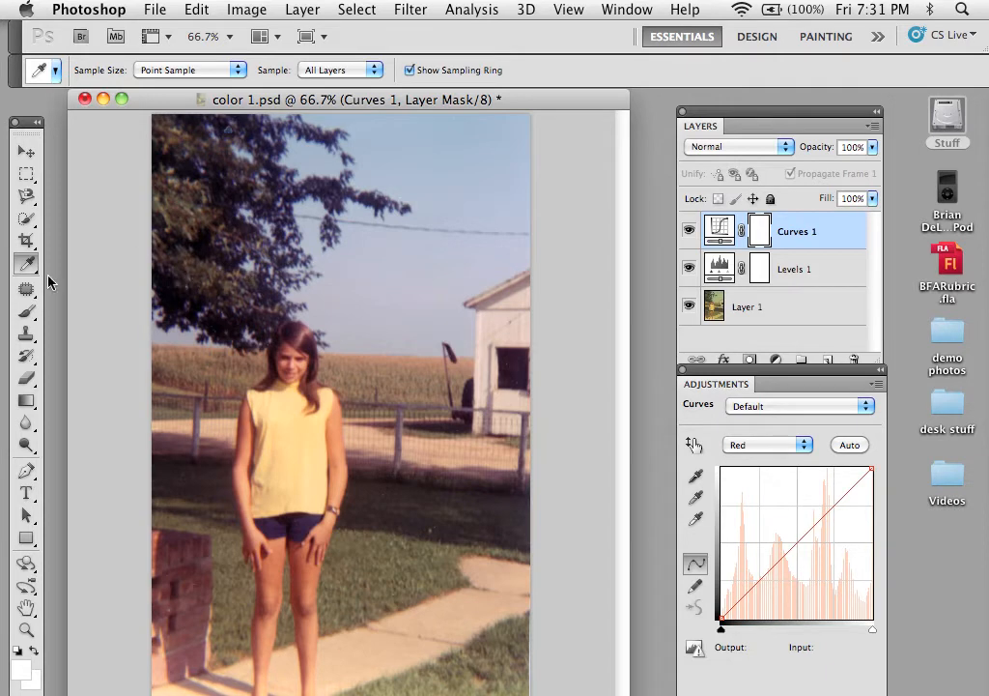
- Add red curve points sampled from the sky and background, anchor the lower midtones, and lower the sky's point to output 156 at input 171
{"action": "left_click", "coordinate": [337, 265], "text": "super"}
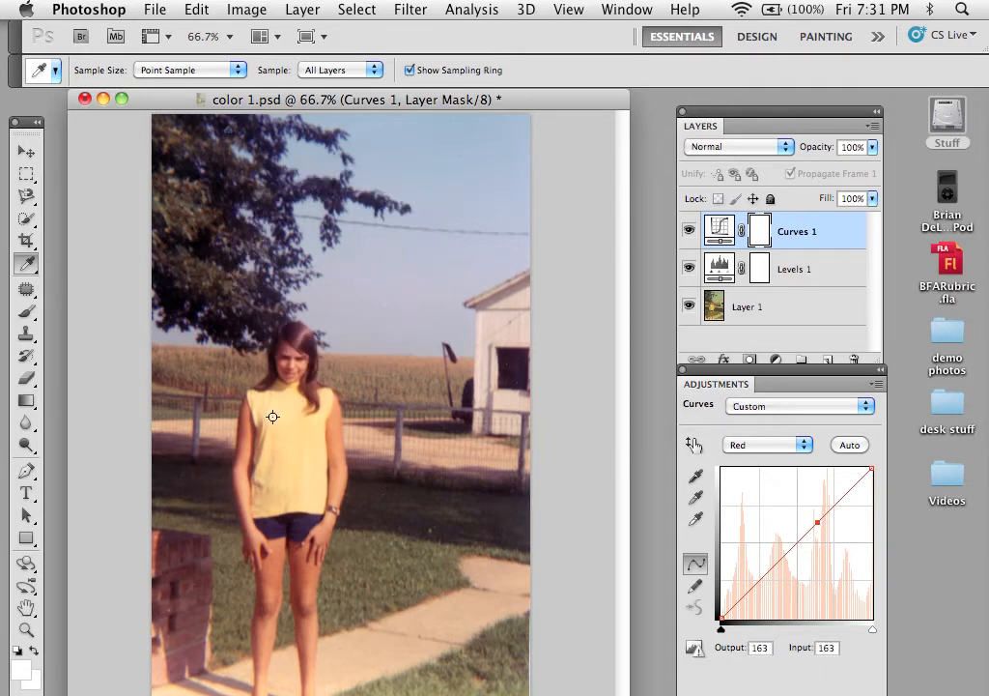
{"action": "left_click", "coordinate": [217, 377], "text": "super"}
{"action": "left_click", "coordinate": [458, 490], "text": "super"}
{"action": "left_click_drag", "start_coordinate": [773, 567], "coordinate": [773, 570]}
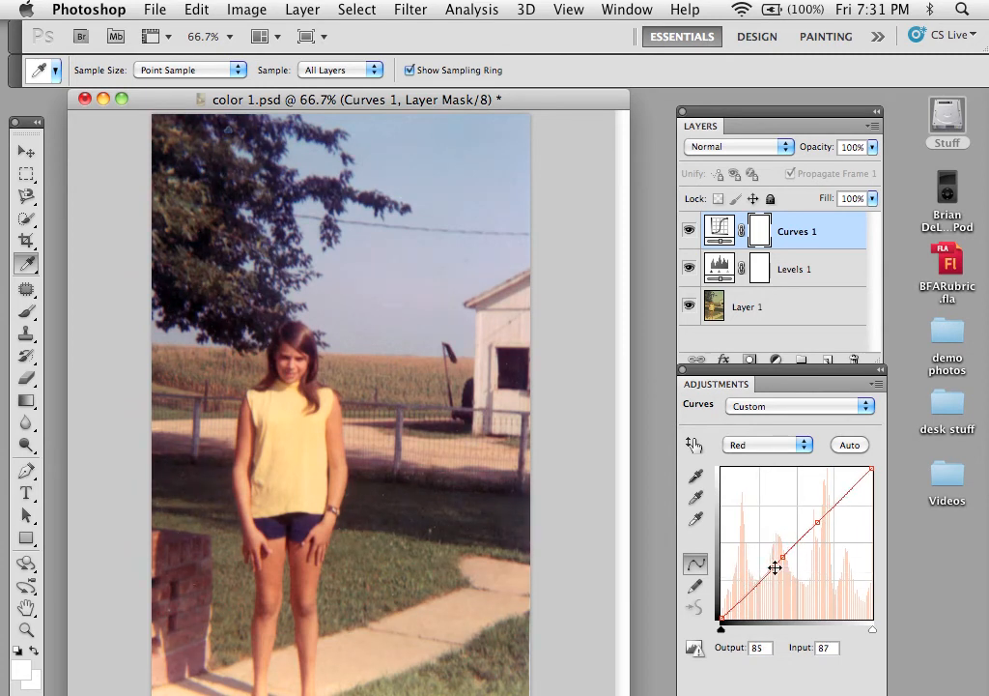
{"action": "left_click_drag", "start_coordinate": [818, 523], "coordinate": [821, 527]}
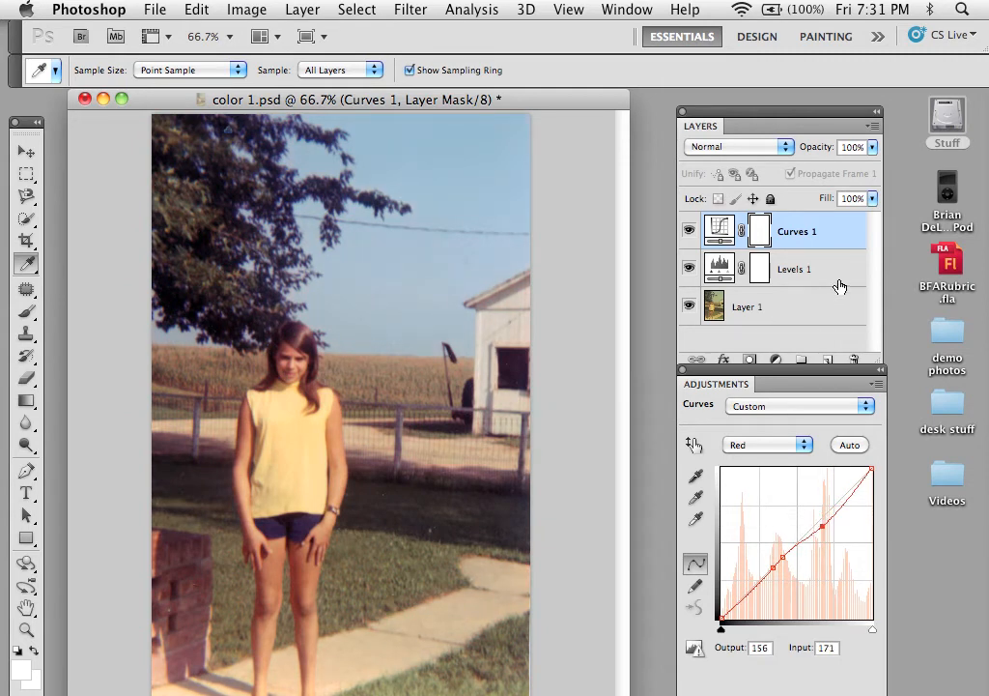
- Add a second Curves layer above Curves 1 and place RGB curve points sampled from the dark tree foliage and the foreground grass
{"action": "left_click_drag", "start_coordinate": [783, 371], "coordinate": [787, 384]}
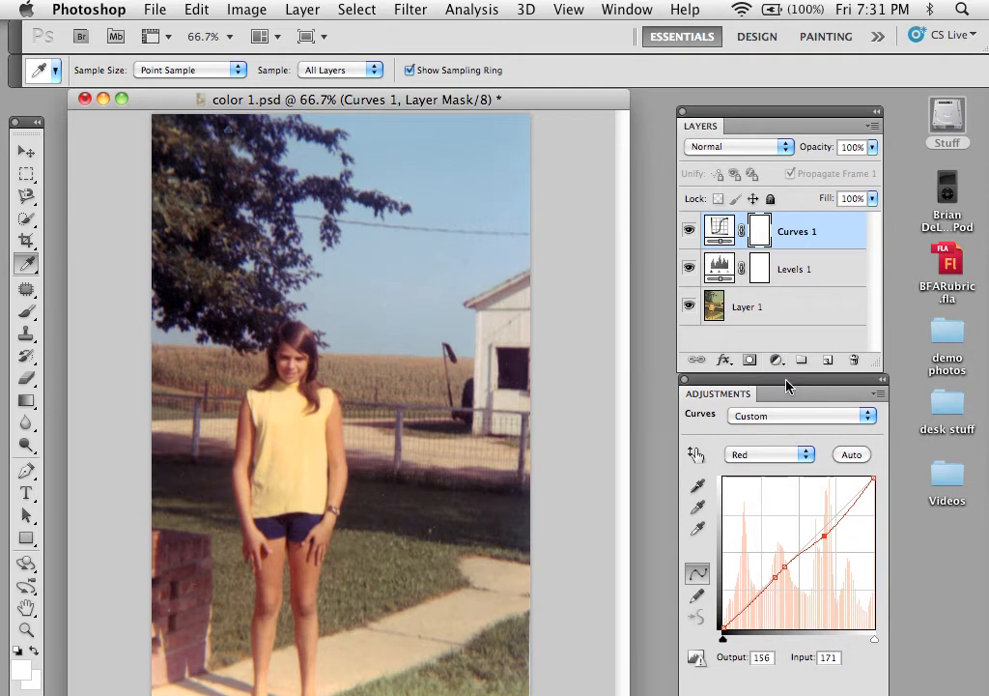
{"action": "left_click", "coordinate": [775, 359]}
{"action": "left_click", "coordinate": [848, 478]}
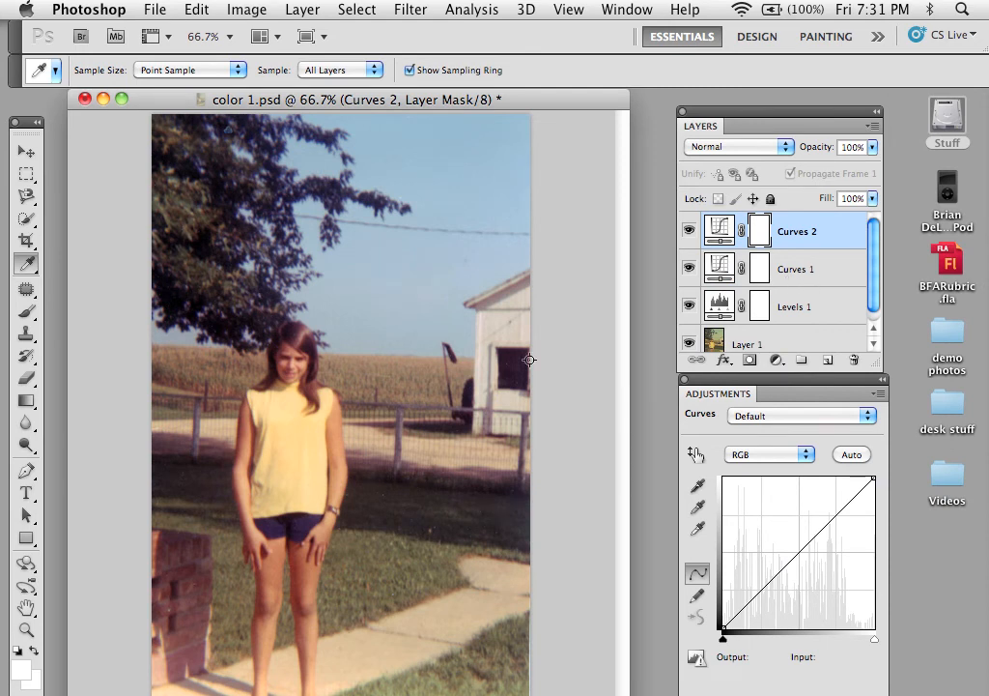
{"action": "left_click", "coordinate": [232, 304], "text": "super"}
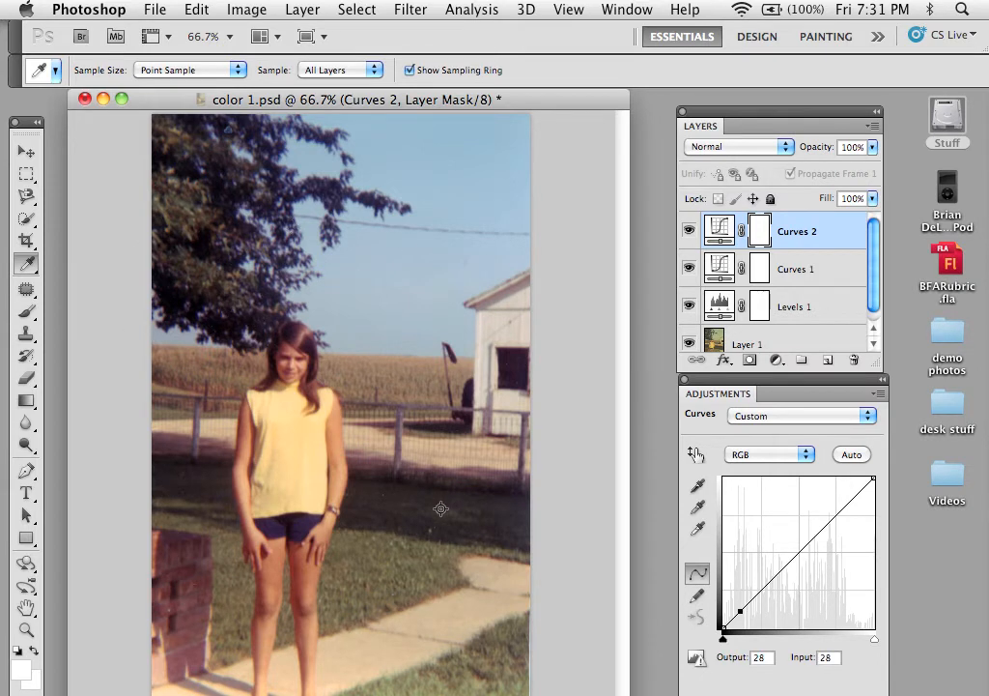
{"action": "left_click", "coordinate": [508, 651], "text": "super"}
- In the Blue channel of Curves 2, sample the shaded grass and tree, and raise the shadow point to output 26 at input 24
{"action": "left_click", "coordinate": [771, 454]}
{"action": "left_click", "coordinate": [772, 481]}
{"action": "left_click", "coordinate": [746, 460]}
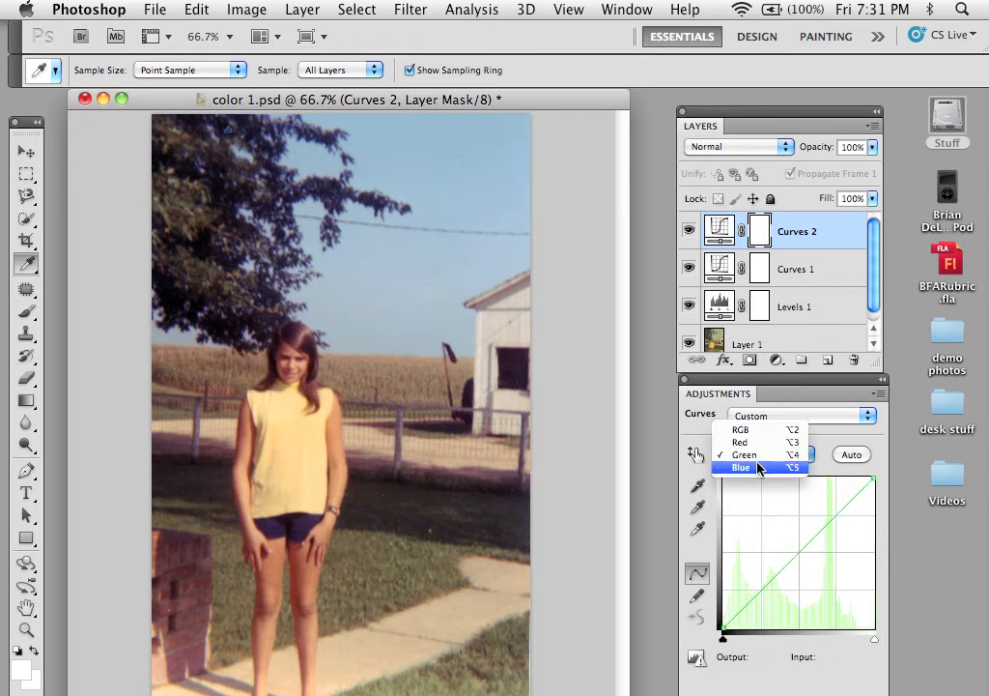
{"action": "left_click", "coordinate": [759, 467]}
{"action": "left_click", "coordinate": [418, 499], "text": "super"}
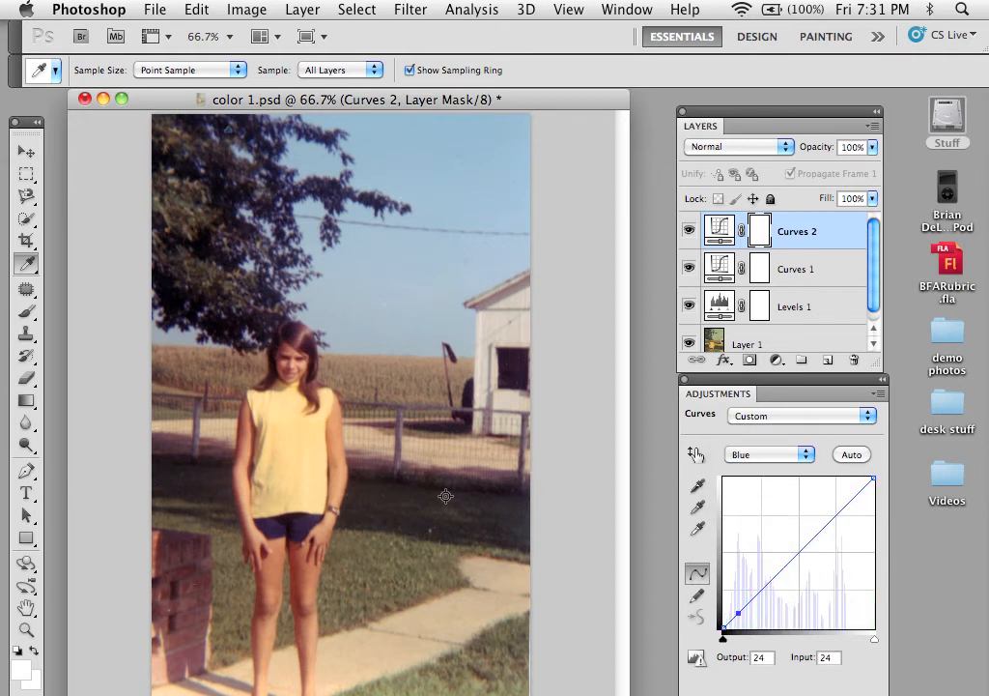
{"action": "left_click", "coordinate": [242, 316], "text": "super"}
{"action": "left_click_drag", "start_coordinate": [741, 608], "coordinate": [742, 607]}
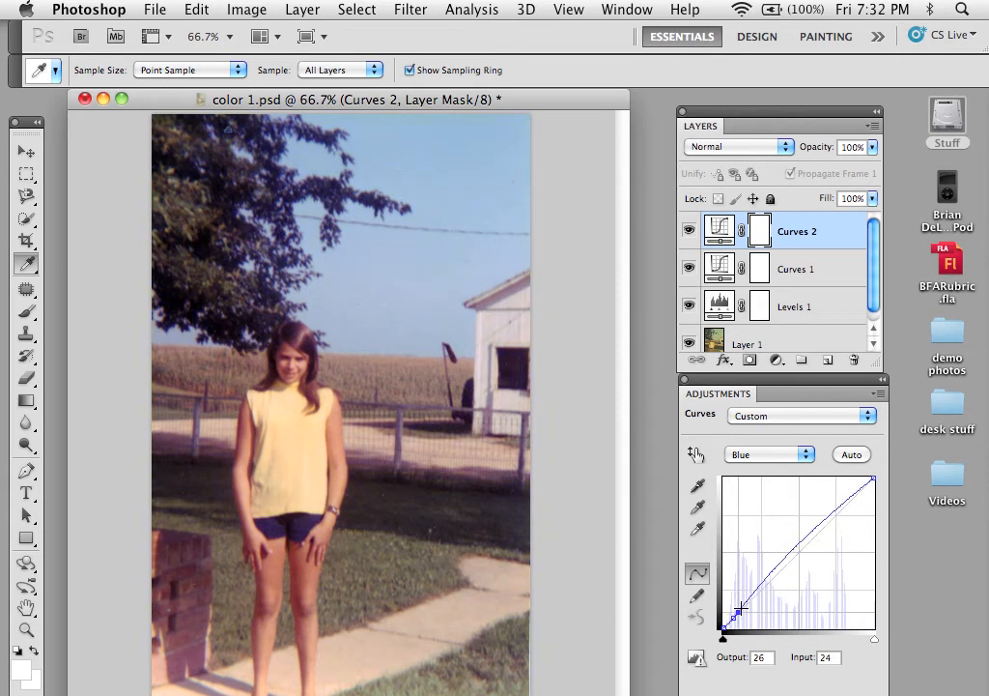
- In the Red channel of Curves 1, move the midtone point to output 113 at input 121
{"action": "left_click", "coordinate": [800, 272]}
{"action": "left_click", "coordinate": [715, 267]}
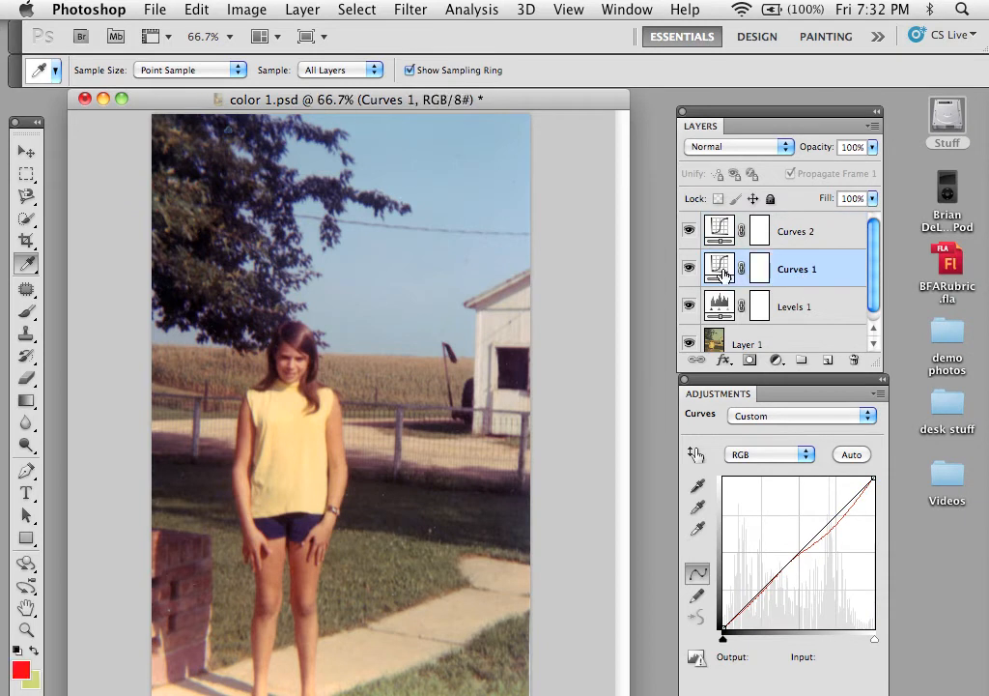
{"action": "left_click", "coordinate": [763, 454]}
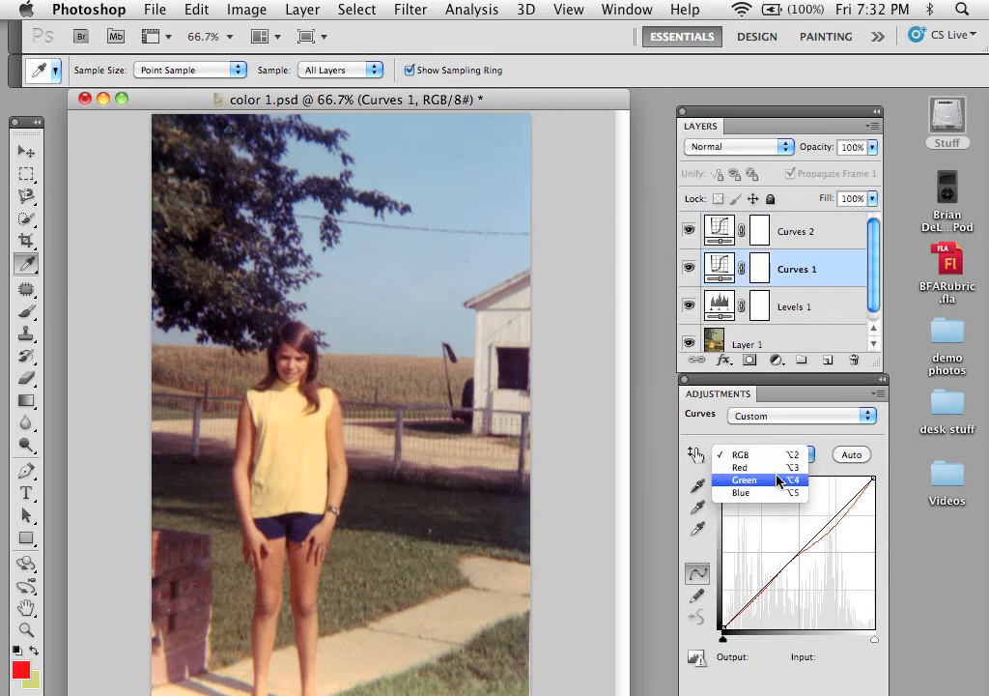
{"action": "left_click", "coordinate": [779, 467]}
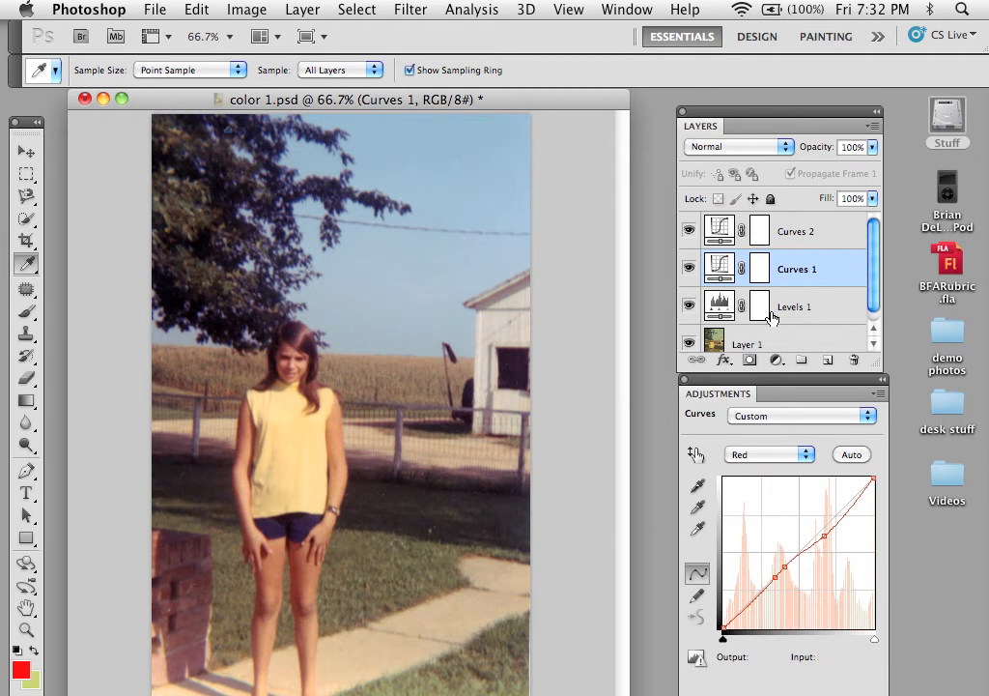
{"action": "mouse_move", "coordinate": [783, 570]}
{"action": "left_mouse_down"}
{"action": "mouse_move", "coordinate": [790, 578]}
{"action": "mouse_move", "coordinate": [795, 554]}
{"action": "mouse_move", "coordinate": [776, 547]}
{"action": "mouse_move", "coordinate": [798, 559]}
{"action": "mouse_move", "coordinate": [815, 619]}
{"action": "mouse_move", "coordinate": [799, 558]}
{"action": "left_mouse_up"}
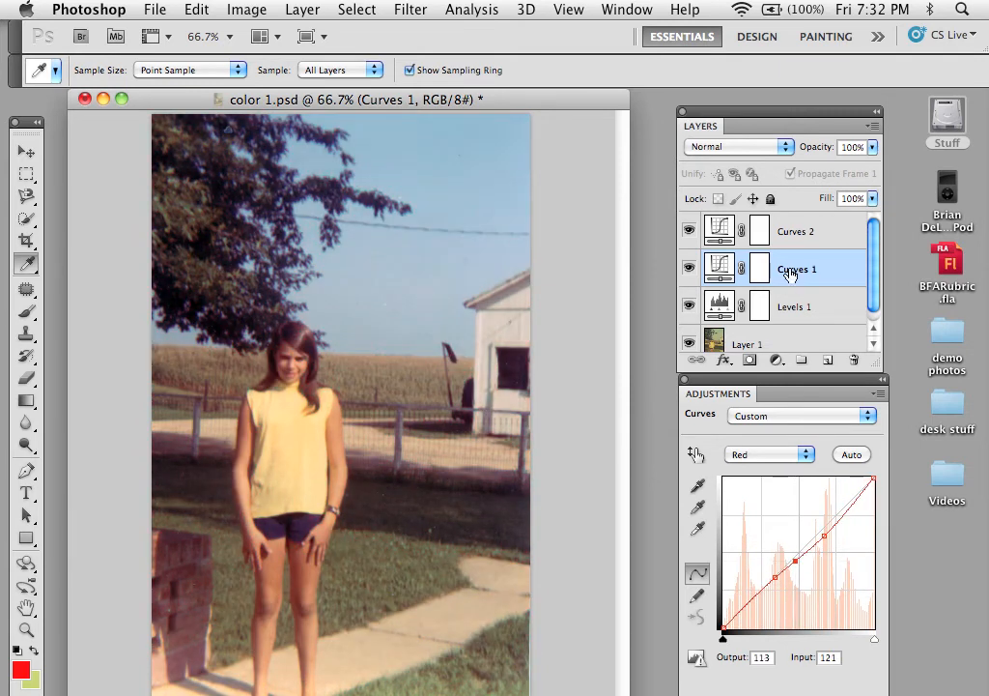
- Add a Curves layer above Curves 2 masked to the selection around the girl, and switch it to the Red channel
{"action": "left_click", "coordinate": [794, 232]}
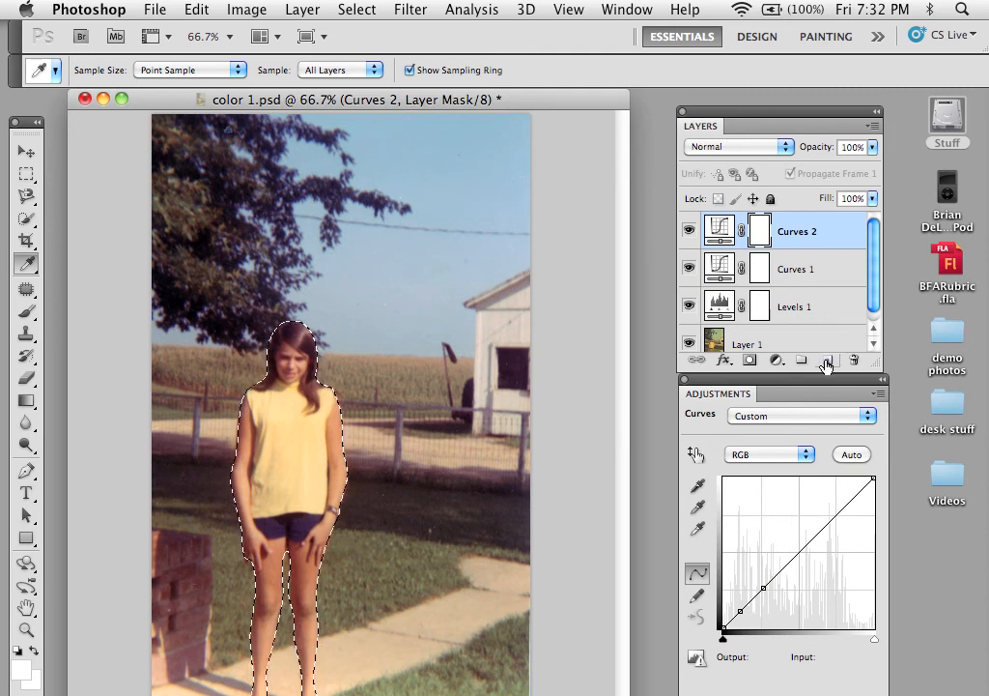
{"action": "left_click", "coordinate": [776, 360]}
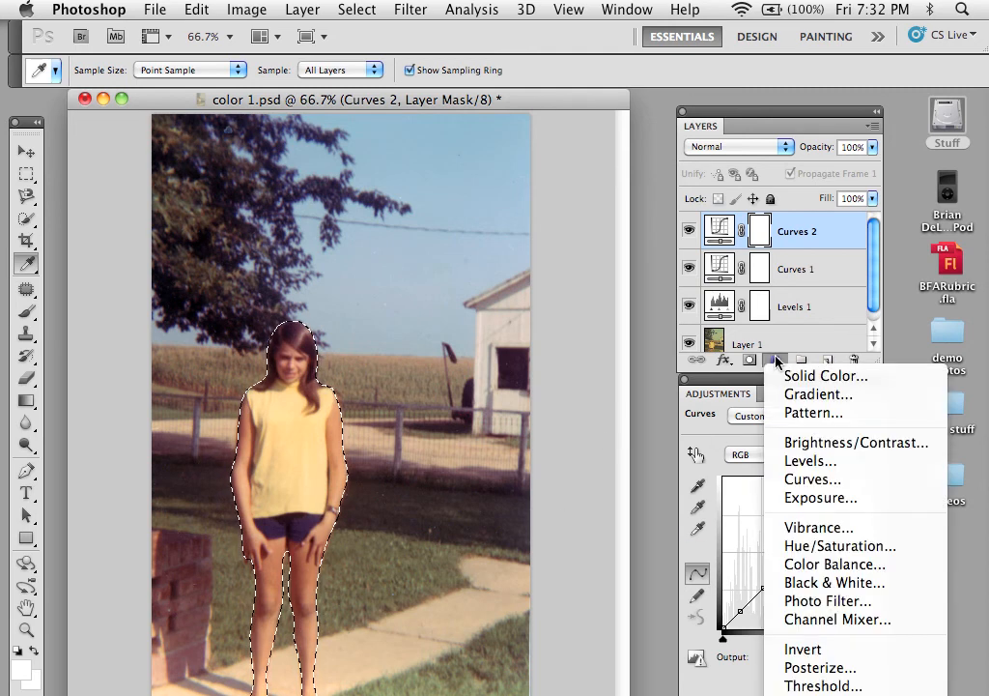
{"action": "left_click", "coordinate": [861, 477]}
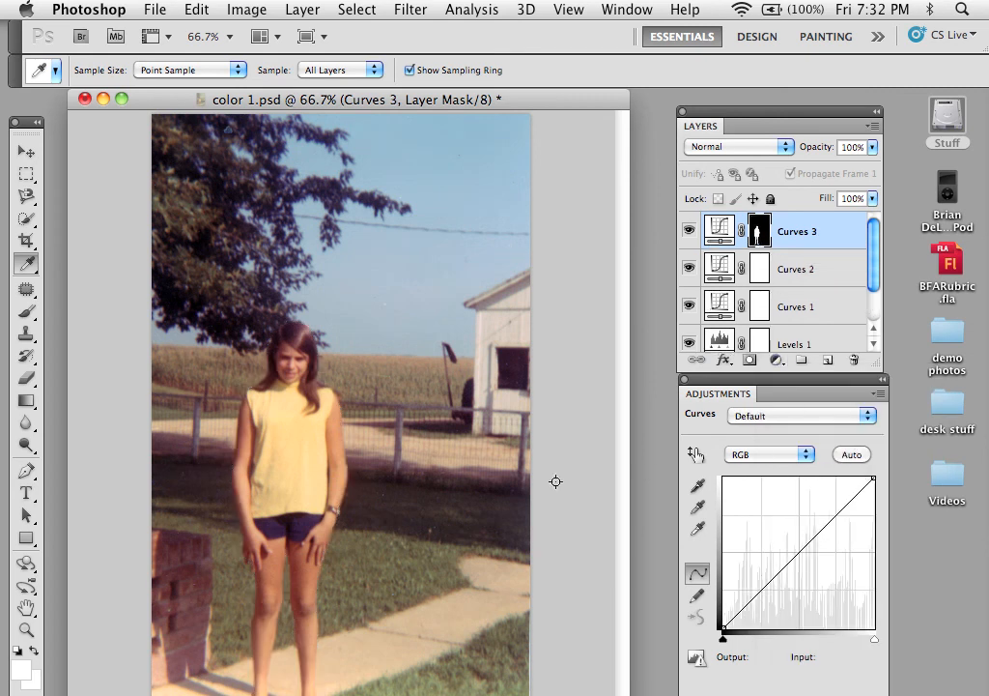
{"action": "left_click", "coordinate": [773, 458]}
{"action": "left_click", "coordinate": [780, 467]}
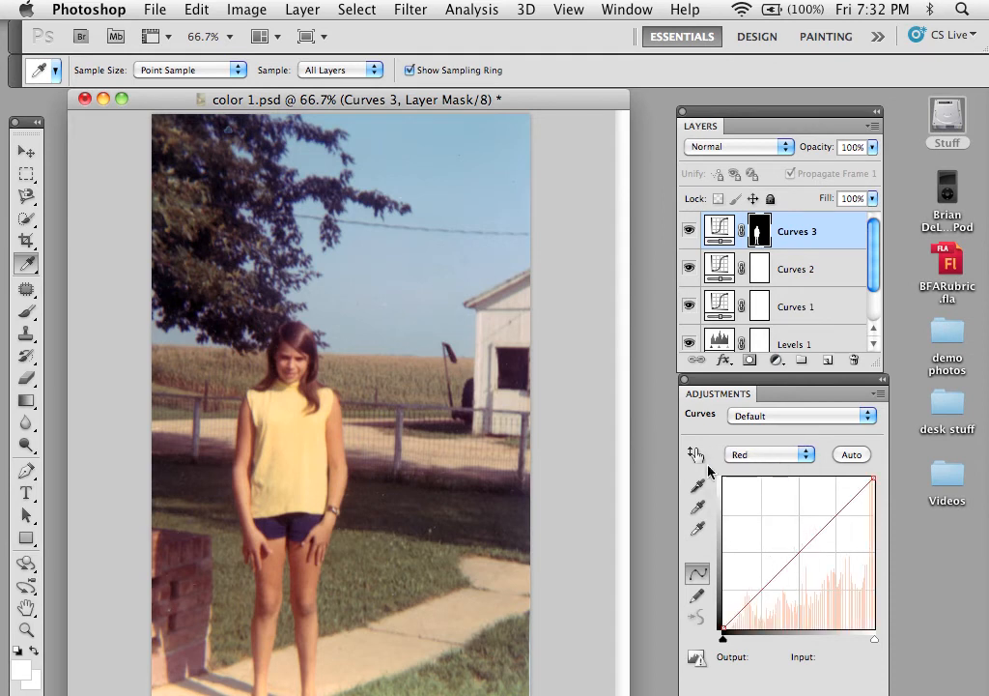
- Sample the girl's shirt and skin on the red curve, raise the highlight point, and set the lower point to output 169 at input 176
{"action": "left_click", "coordinate": [308, 422], "text": "super"}
{"action": "left_click", "coordinate": [338, 487], "text": "super"}
{"action": "left_click", "coordinate": [275, 584], "text": "super"}
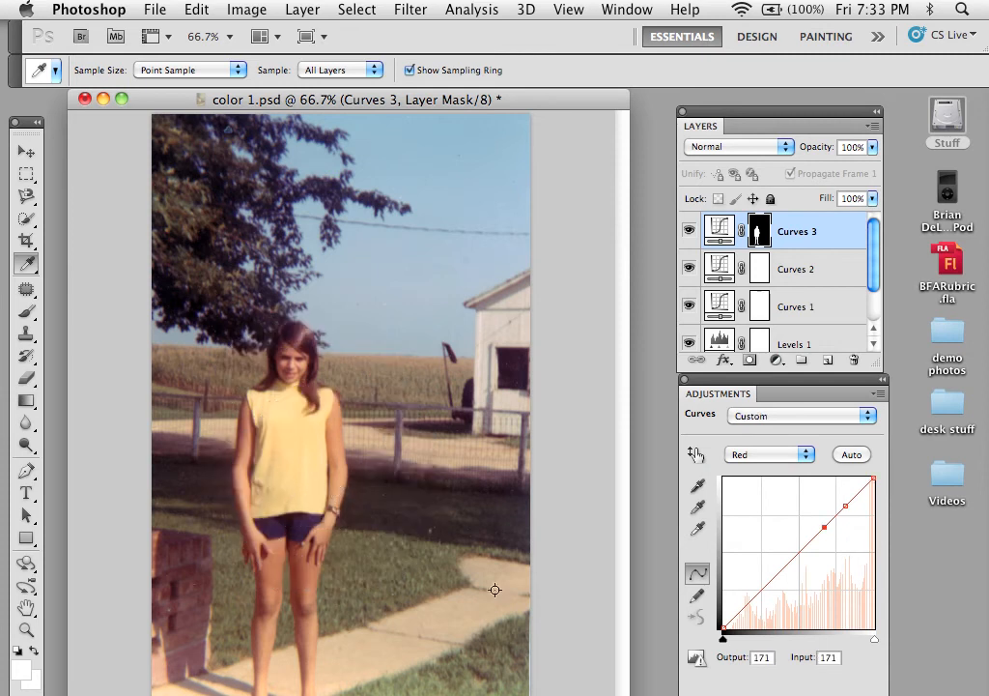
{"action": "left_click_drag", "start_coordinate": [844, 506], "coordinate": [832, 530]}
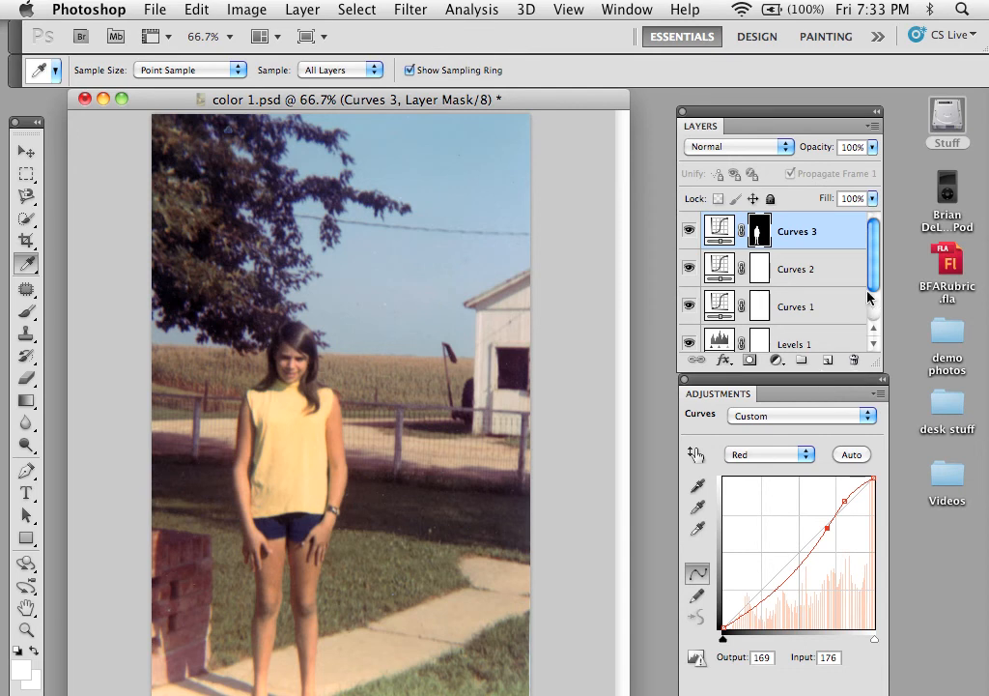
- Hide all the adjustment layers and show them again one by one to compare the photo before and after correction
{"action": "scroll", "coordinate": [868, 310], "scroll_direction": "down", "scroll_amount": 1}
{"action": "scroll", "coordinate": [864, 280], "scroll_direction": "up", "scroll_amount": 1}
{"action": "left_click_drag", "start_coordinate": [688, 231], "coordinate": [684, 314]}
{"action": "left_click", "coordinate": [689, 343]}
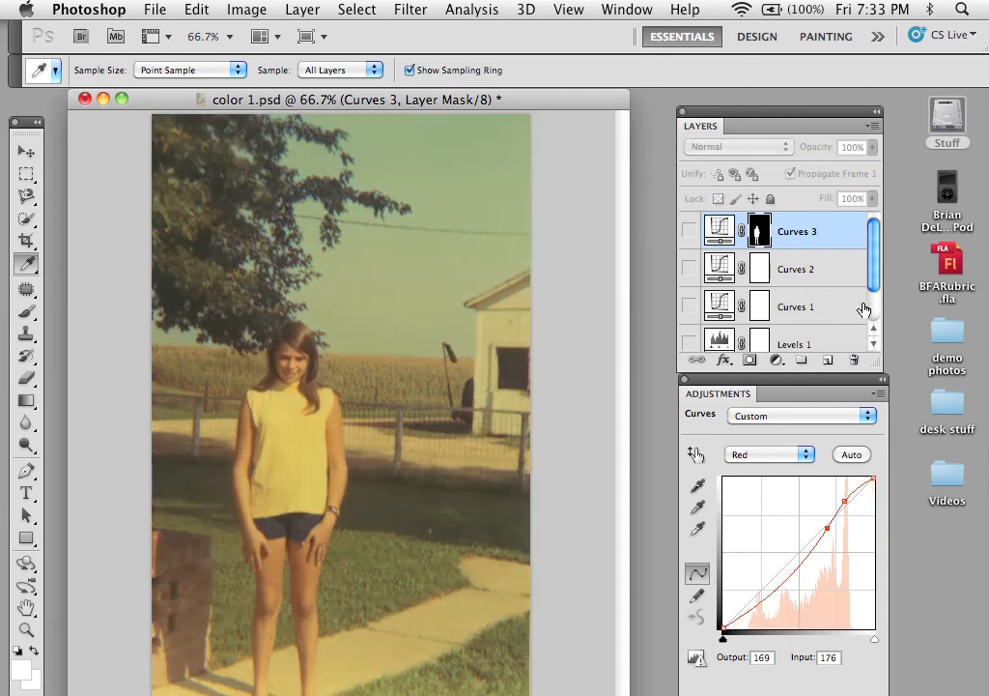
{"action": "left_click", "coordinate": [689, 342]}
{"action": "left_click", "coordinate": [687, 314]}
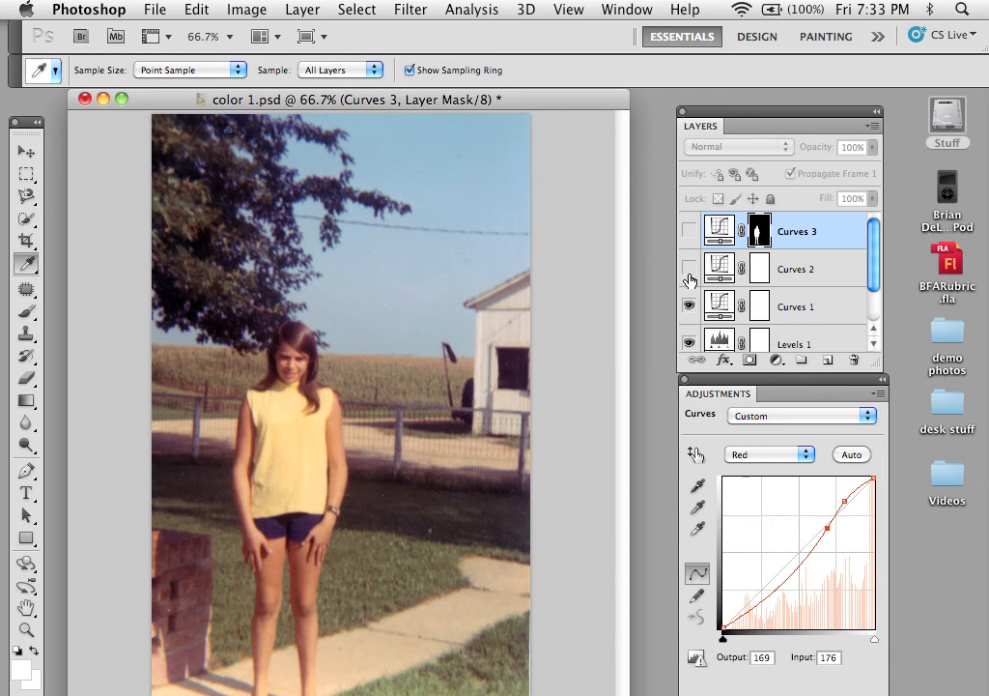
{"action": "left_click", "coordinate": [688, 231]}
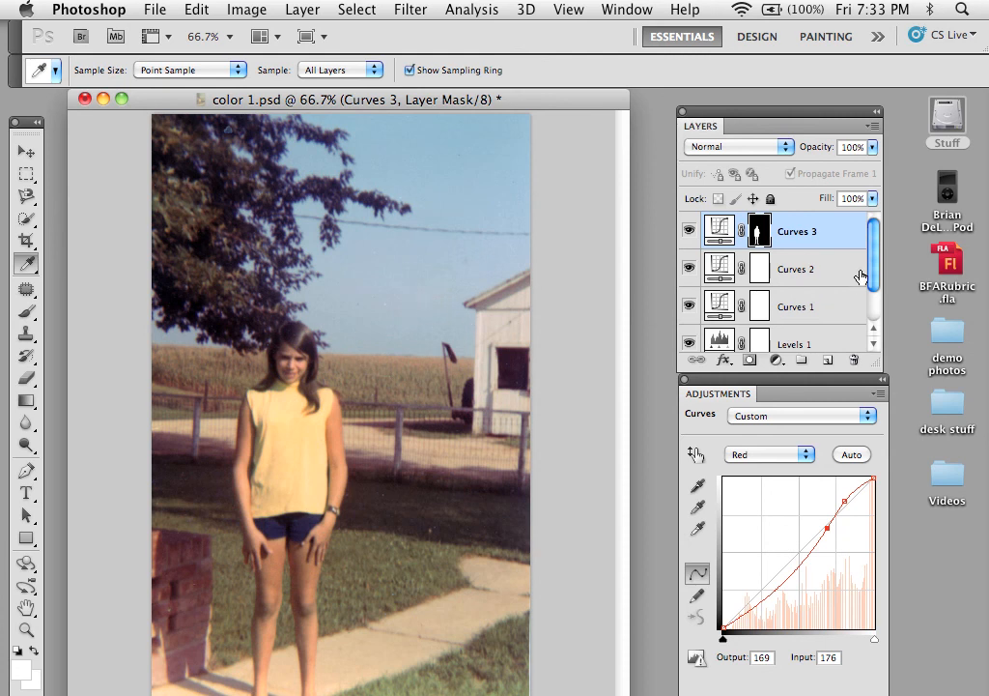
- Hide the Curves 3 layer and add another Curves adjustment layer directly above Curves 2
{"action": "left_click_drag", "start_coordinate": [876, 257], "coordinate": [877, 203]}
{"action": "left_click", "coordinate": [689, 229]}
{"action": "left_click", "coordinate": [816, 268]}
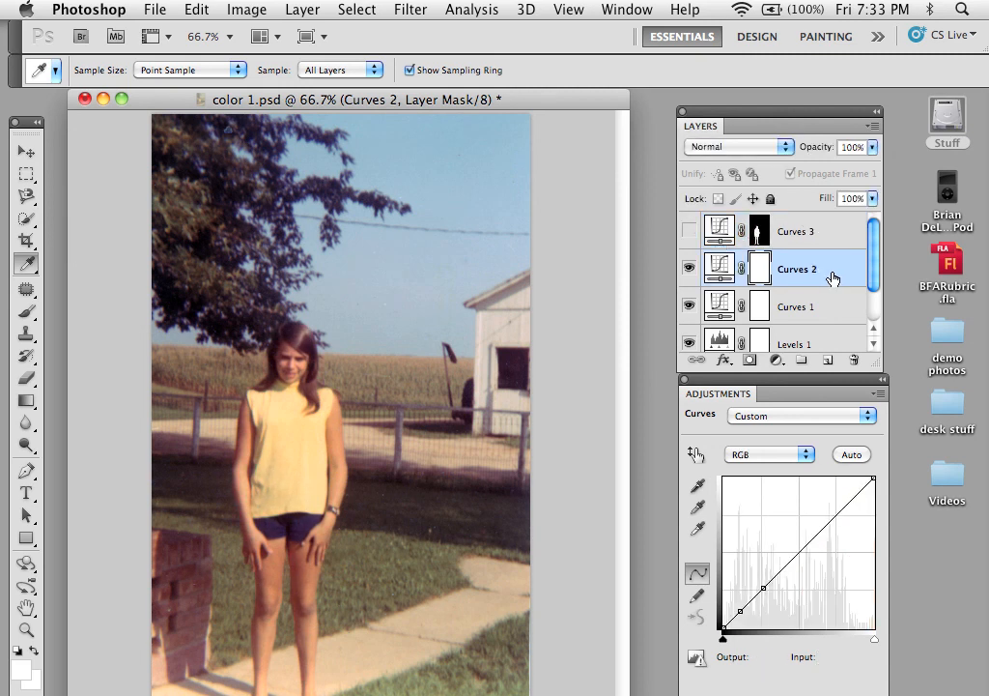
{"action": "left_click", "coordinate": [776, 359]}
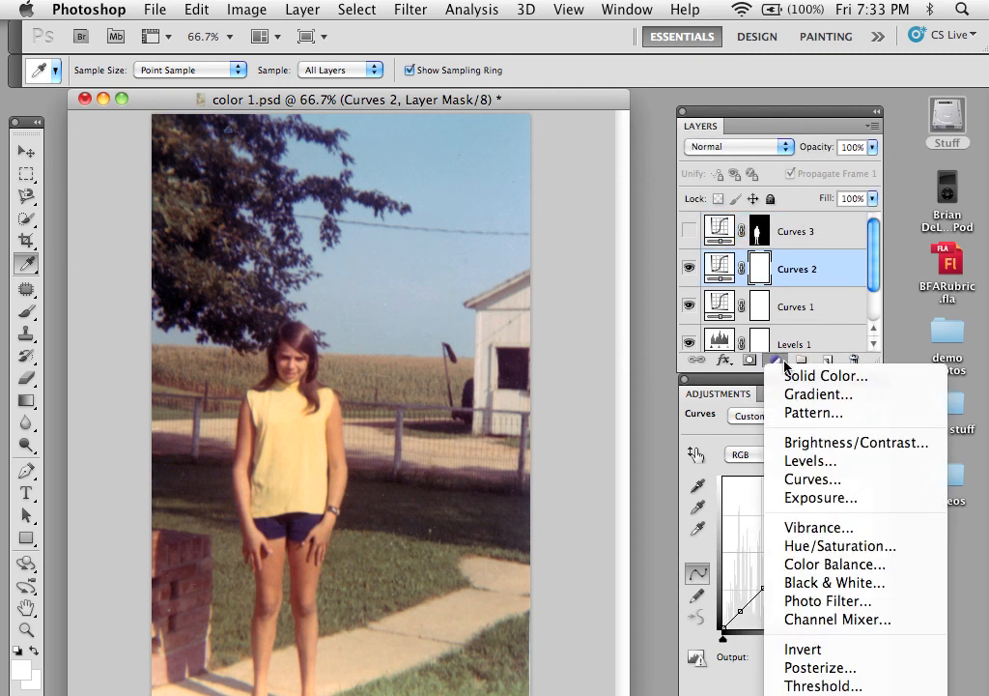
{"action": "left_click", "coordinate": [847, 478]}
- In the new layer's Blue channel, anchor the lower tones, raise the midtones to output 168 at input 145, and check the layer's effect
{"action": "left_click", "coordinate": [782, 456]}
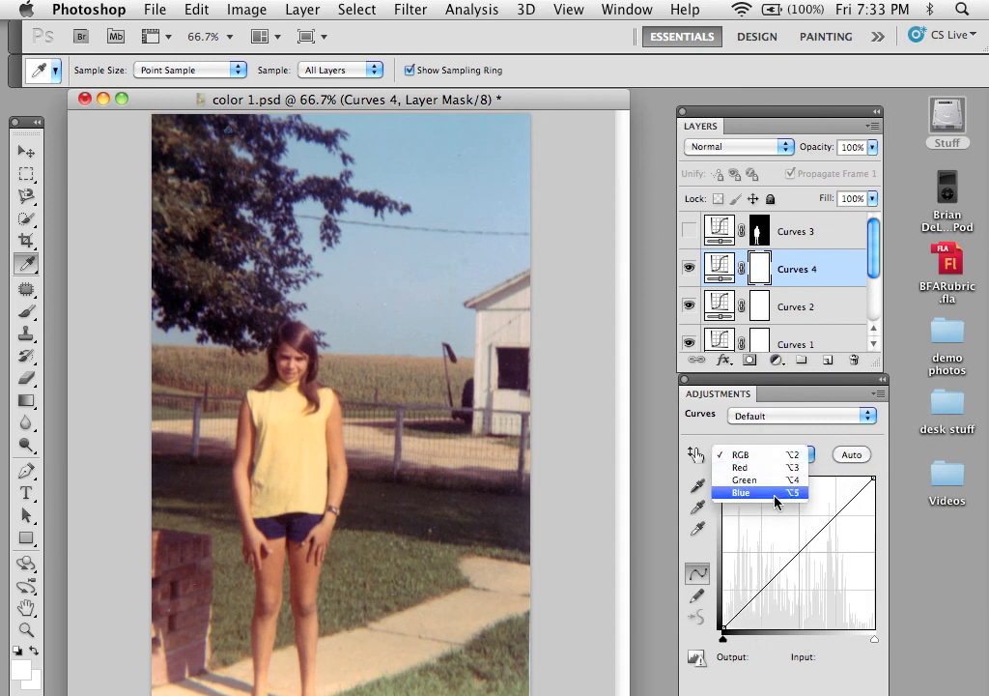
{"action": "left_click", "coordinate": [779, 494]}
{"action": "left_click_drag", "start_coordinate": [789, 579], "coordinate": [777, 573]}
{"action": "left_click", "coordinate": [808, 540]}
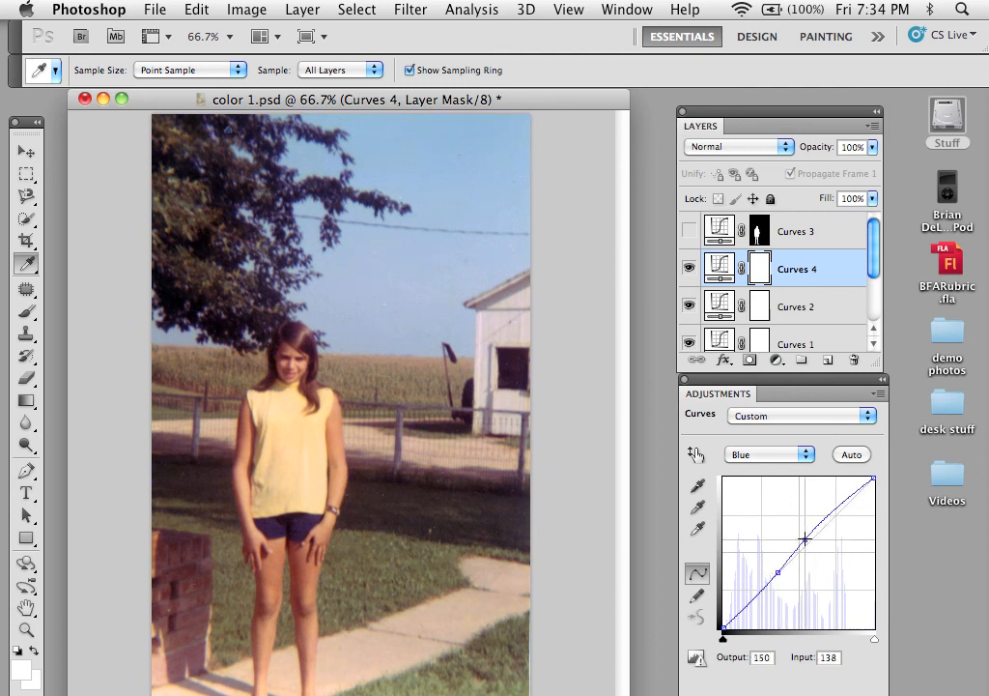
{"action": "left_click_drag", "start_coordinate": [809, 540], "coordinate": [808, 528]}
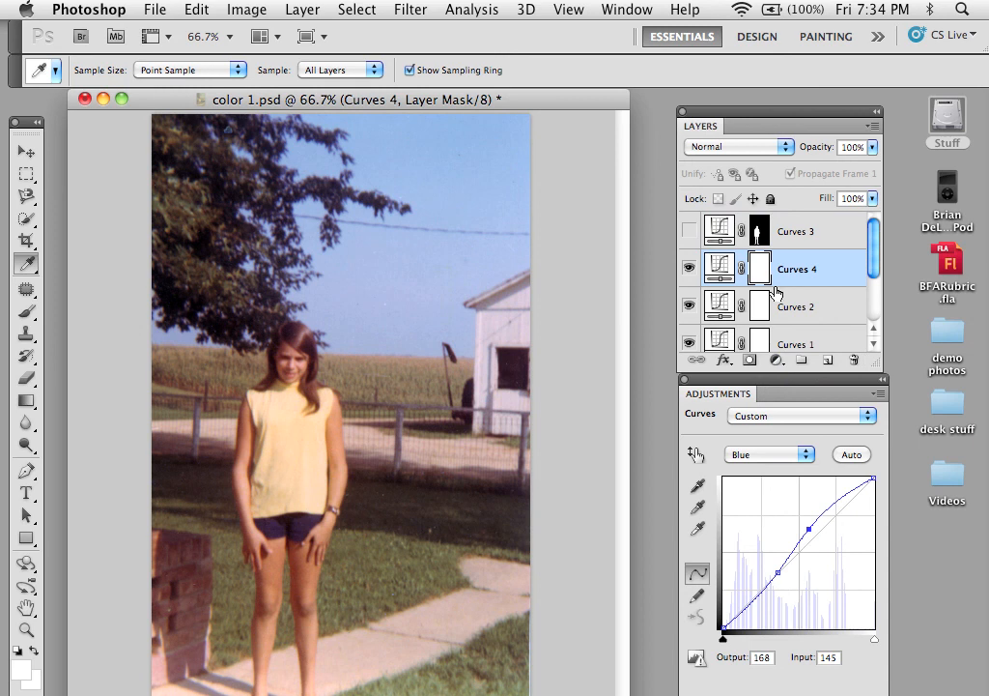
{"action": "left_click_drag", "start_coordinate": [872, 256], "coordinate": [872, 270]}
{"action": "mouse_move", "coordinate": [689, 232]}
{"action": "left_mouse_down"}
{"action": "mouse_move", "coordinate": [692, 322]}
{"action": "mouse_move", "coordinate": [688, 230]}
{"action": "left_mouse_up"}
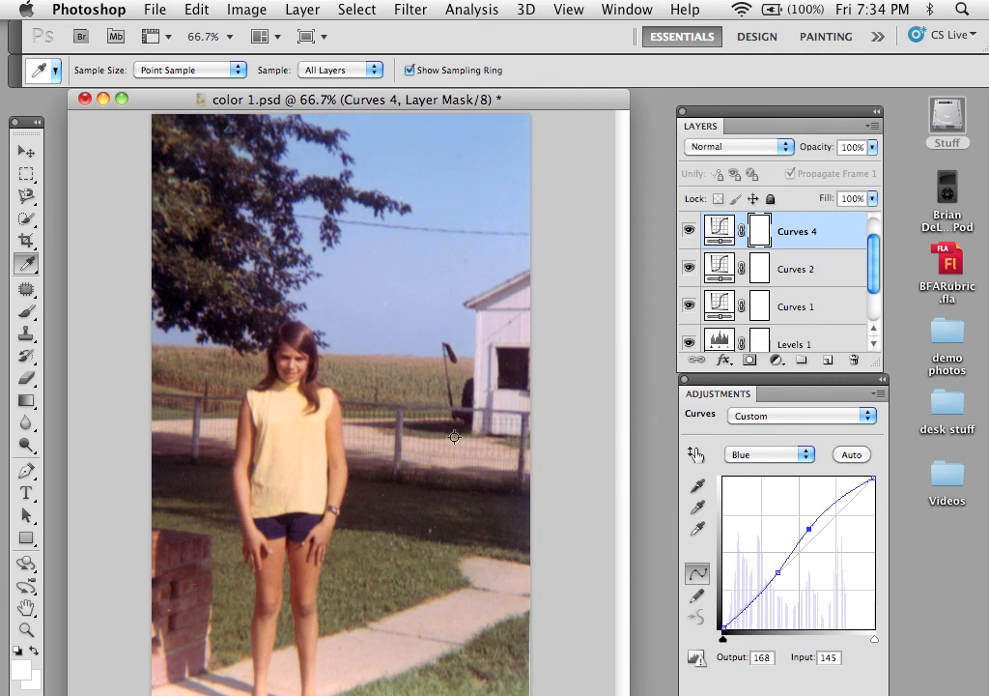